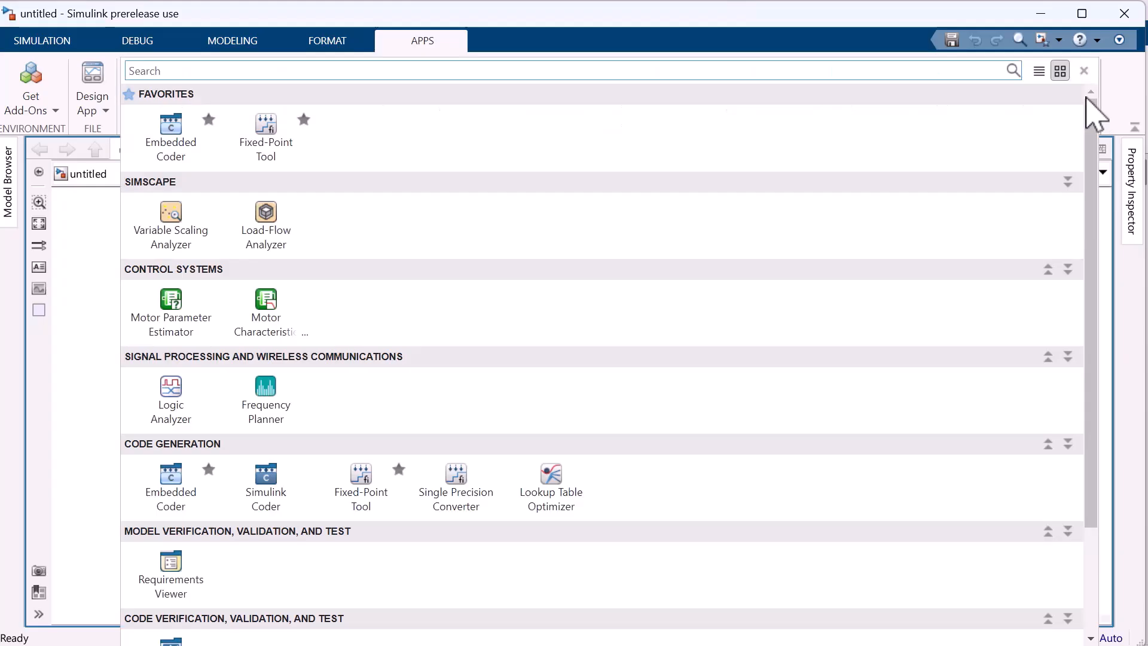
# Open the SIL/PIL Manager app and review its verification modes and System Under Test options.
pyautogui.scroll(-2, 1044, 272)
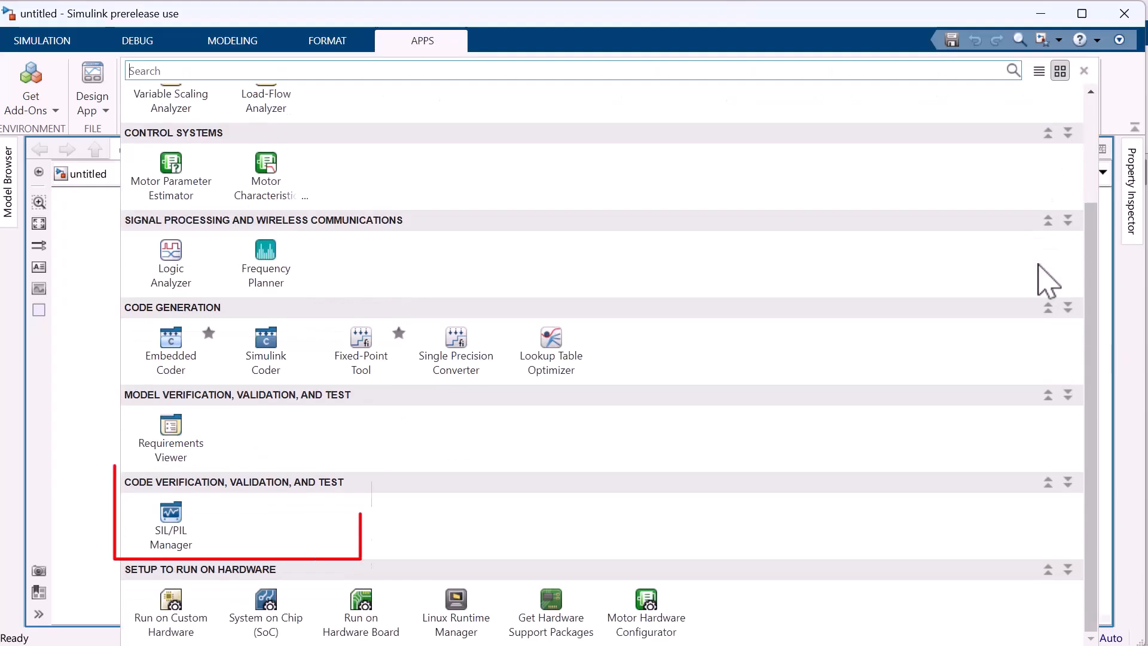
pyautogui.click(159, 519)
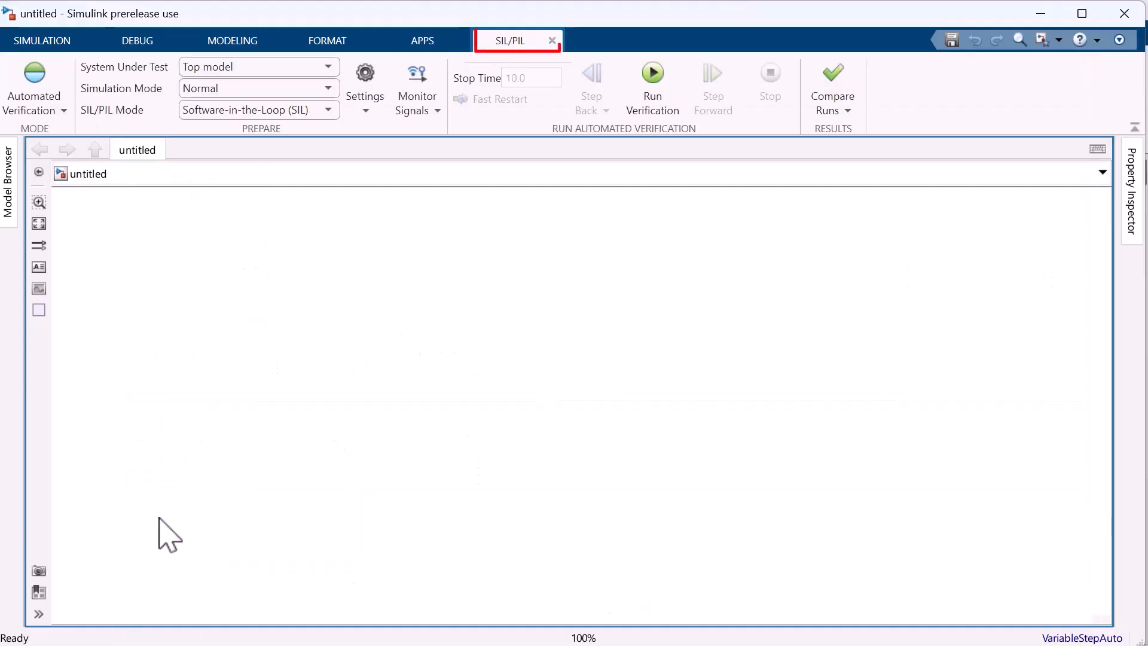
pyautogui.click(63, 111)
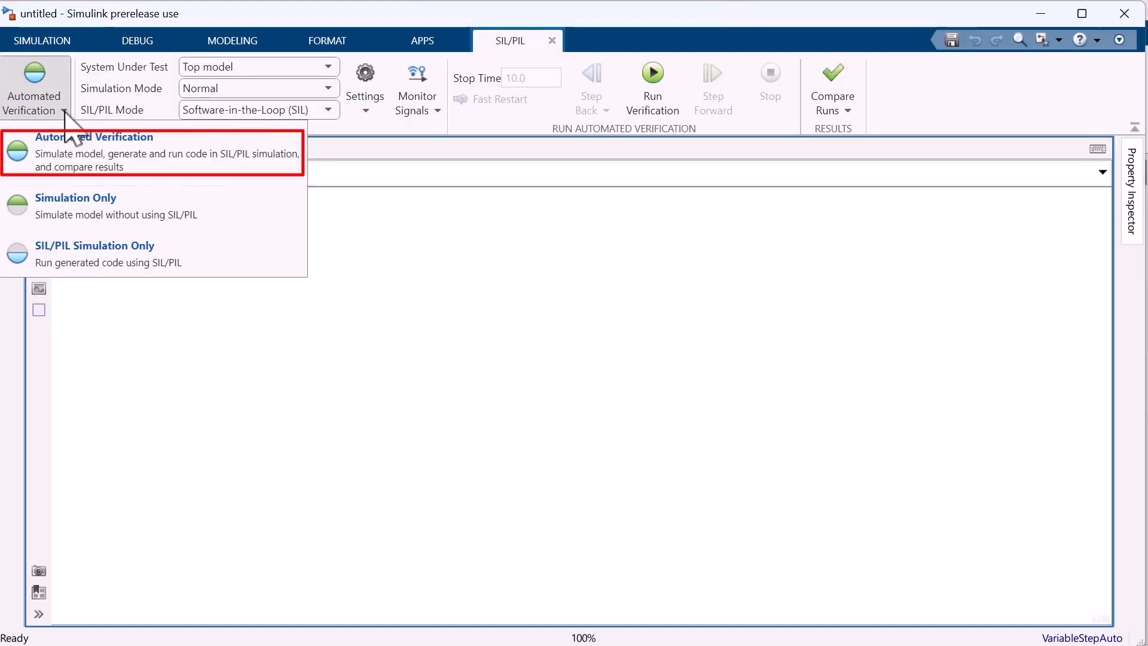
pyautogui.click(64, 112)
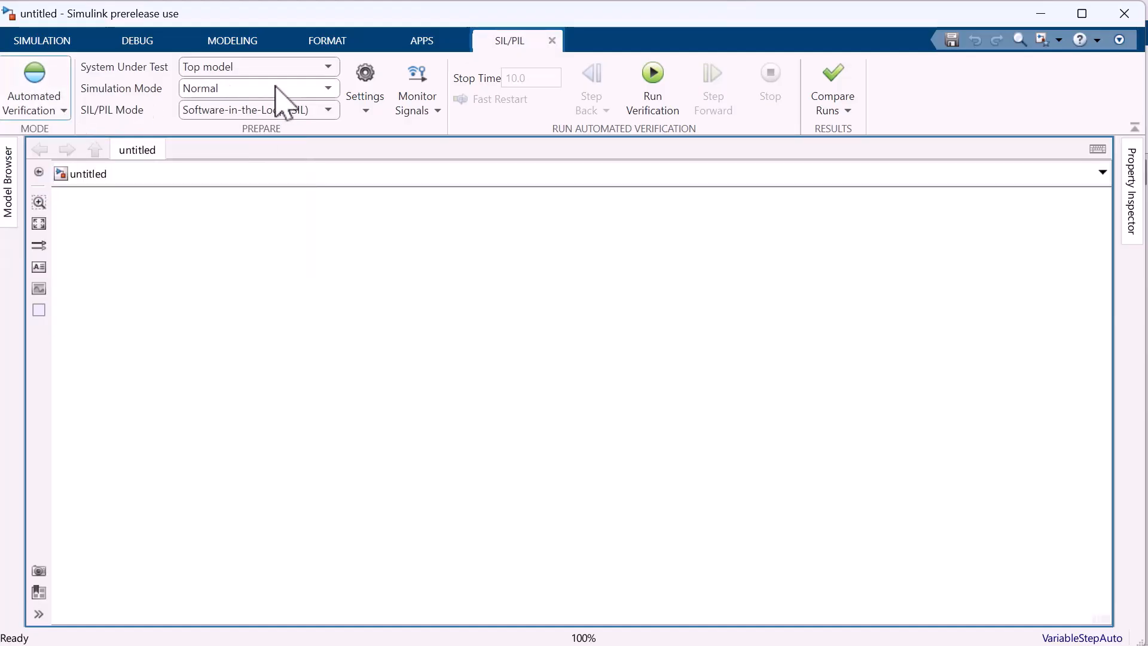
pyautogui.click(338, 64)
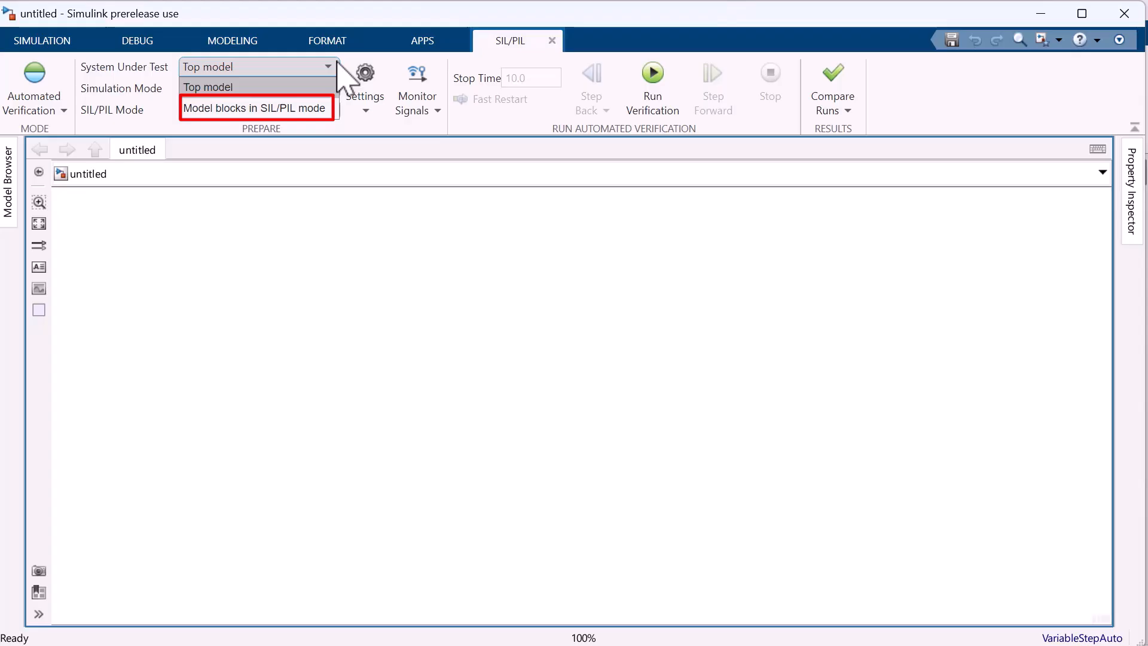
pyautogui.click(342, 75)
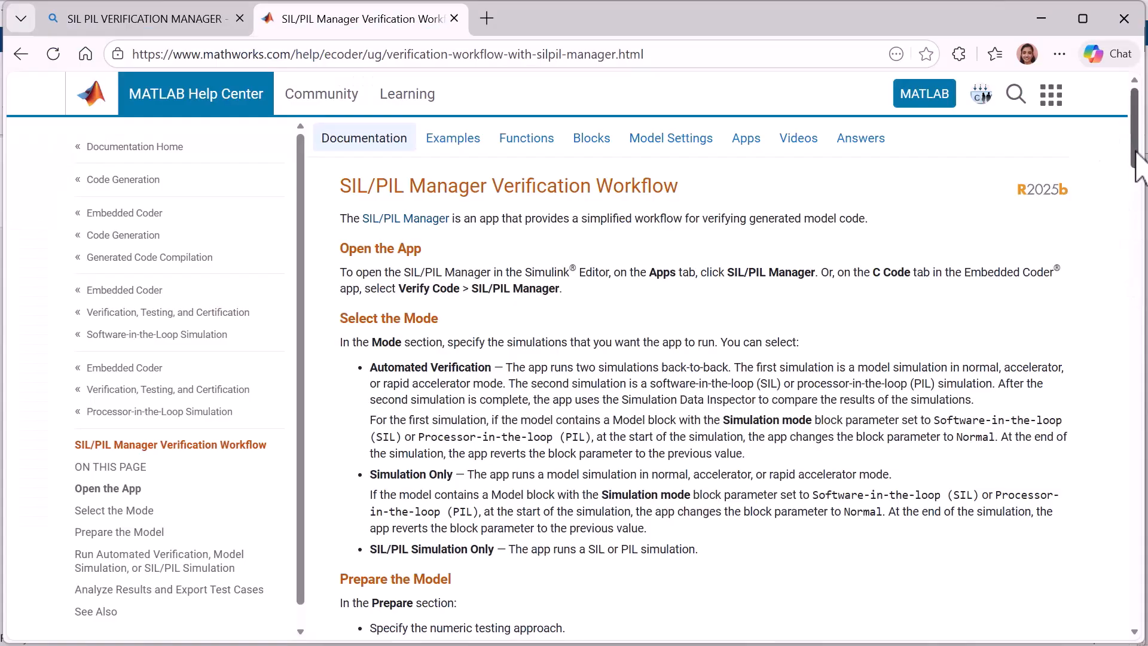
pyautogui.moveTo(1135, 152); pyautogui.dragTo(1147, 622)
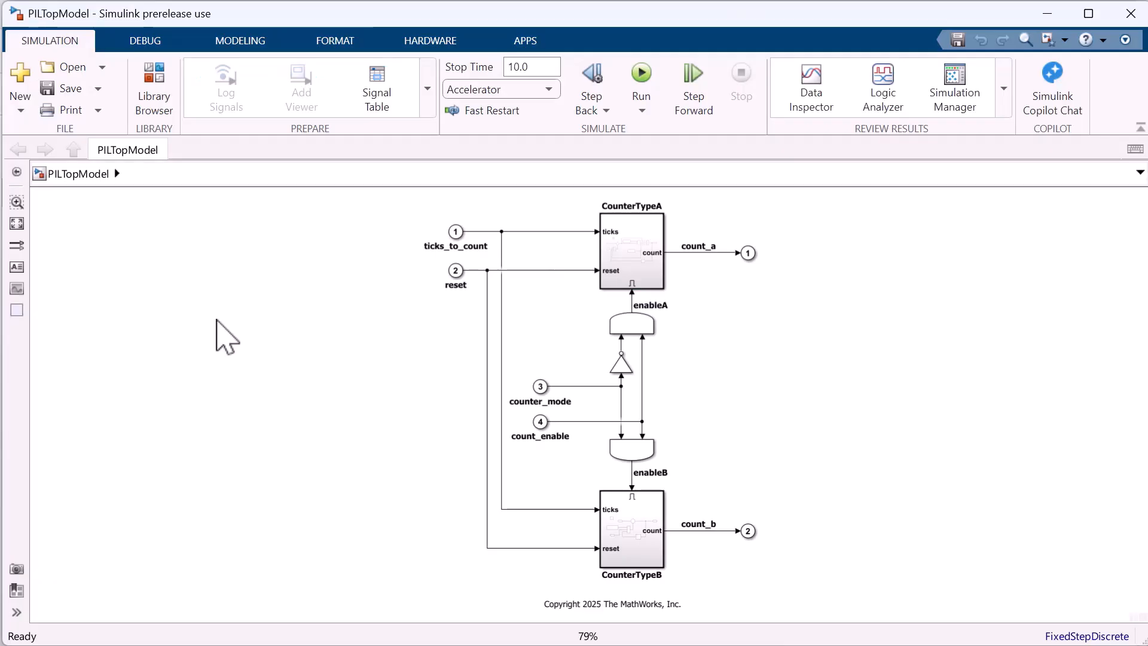
# Open the SIL/PIL Manager app for the PILTopModel model.
pyautogui.click(526, 42)
pyautogui.click(1099, 107)
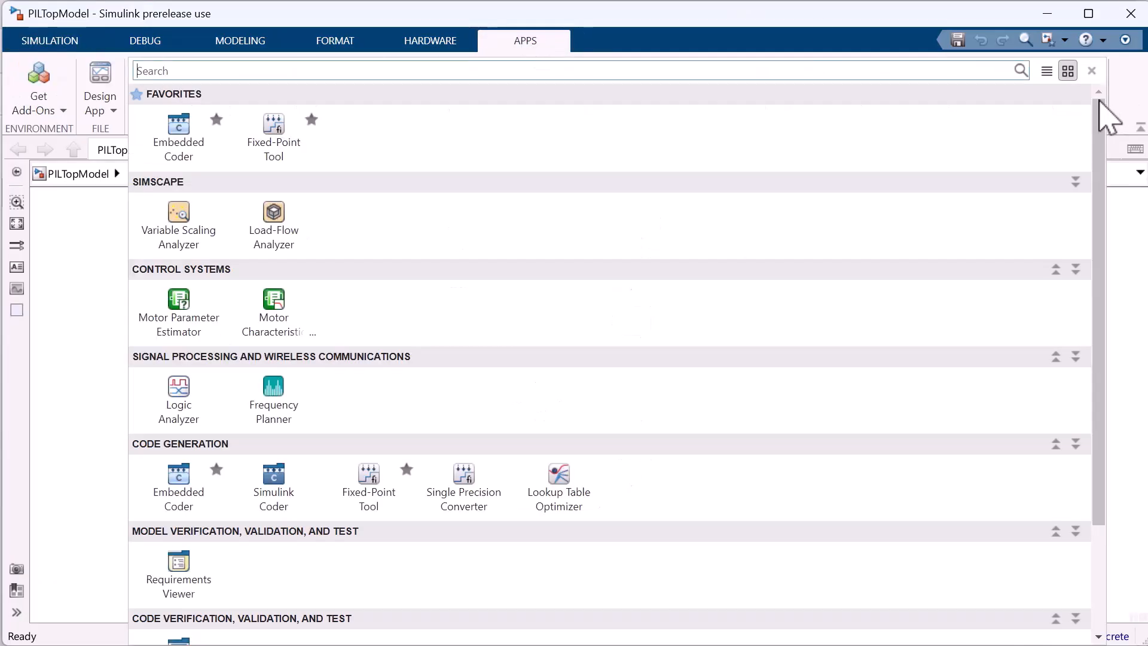
pyautogui.scroll(-3, 607, 436)
pyautogui.click(177, 529)
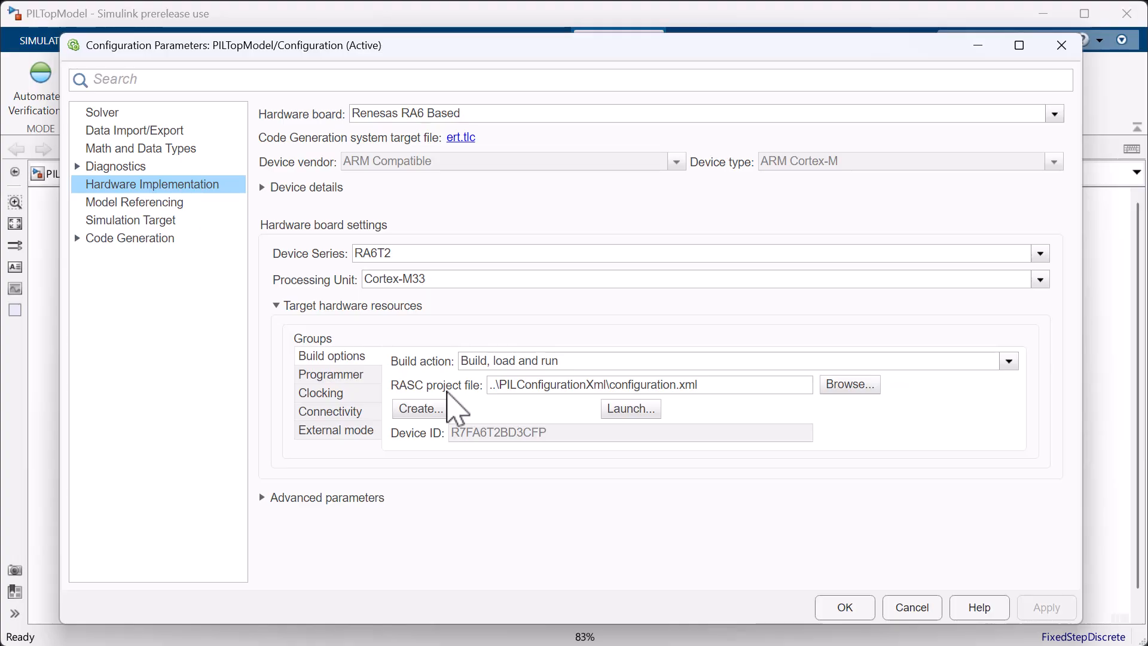
# Create a RASC project from the hardware build options and select the g_uart9 UART module in FSP Smart Configurator's stacks.
pyautogui.click(422, 408)
pyautogui.click(501, 417)
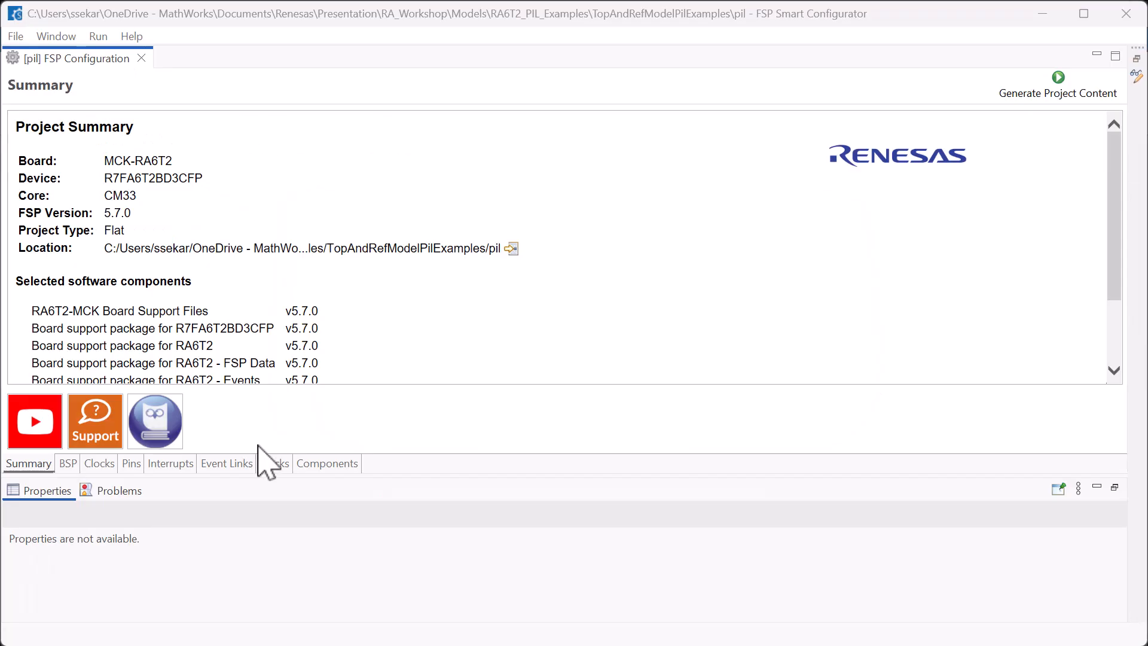
pyautogui.click(273, 464)
pyautogui.click(707, 196)
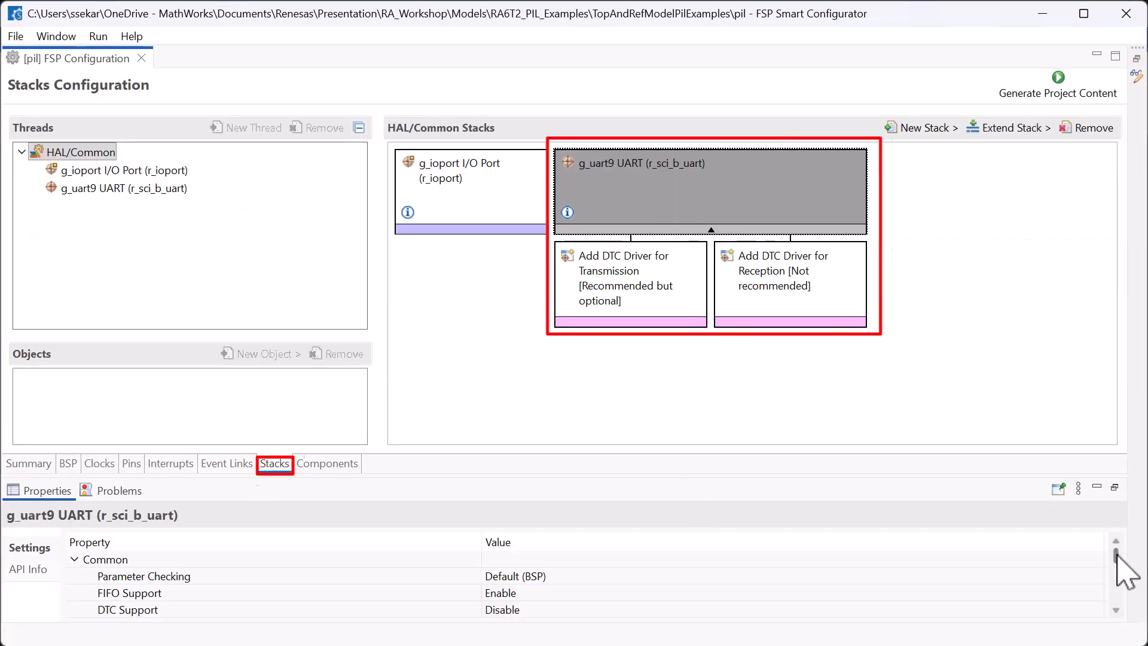
# Examine the g_uart9 UART properties in an enlarged view and expand the module's General settings.
pyautogui.moveTo(1116, 549); pyautogui.dragTo(1117, 570)
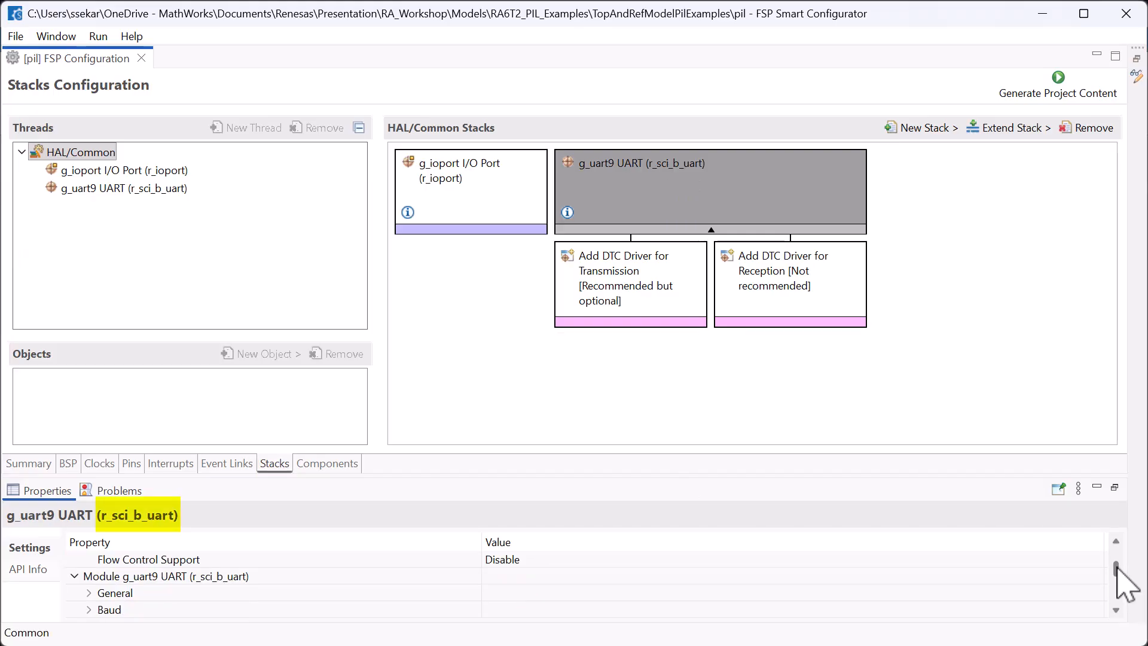
pyautogui.click(1114, 488)
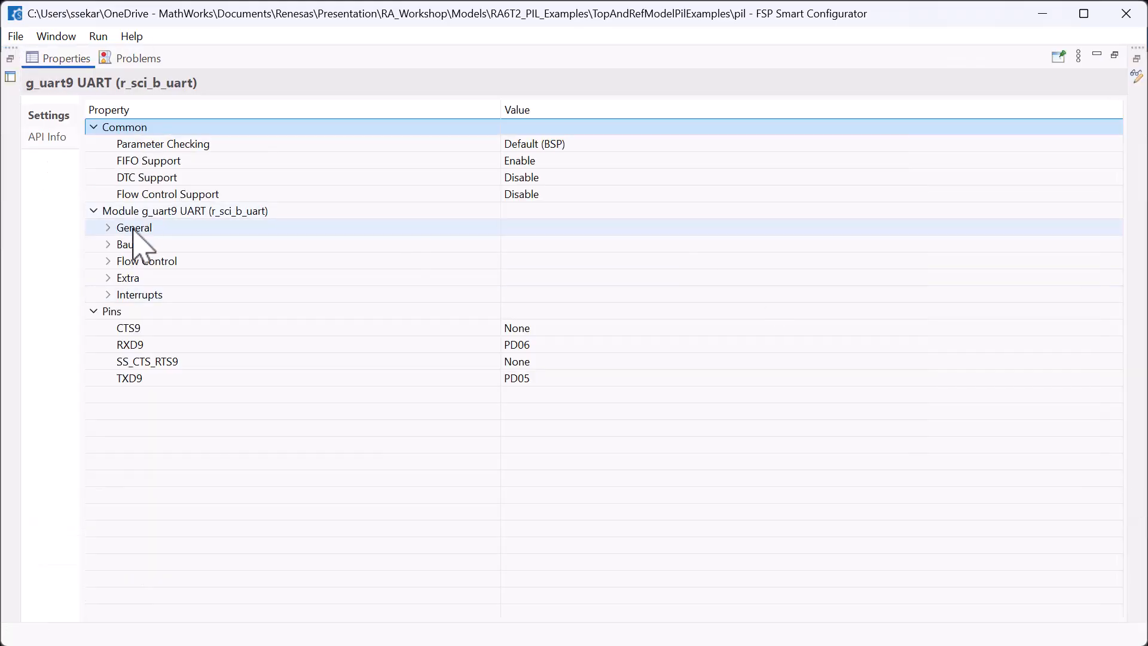
pyautogui.click(109, 228)
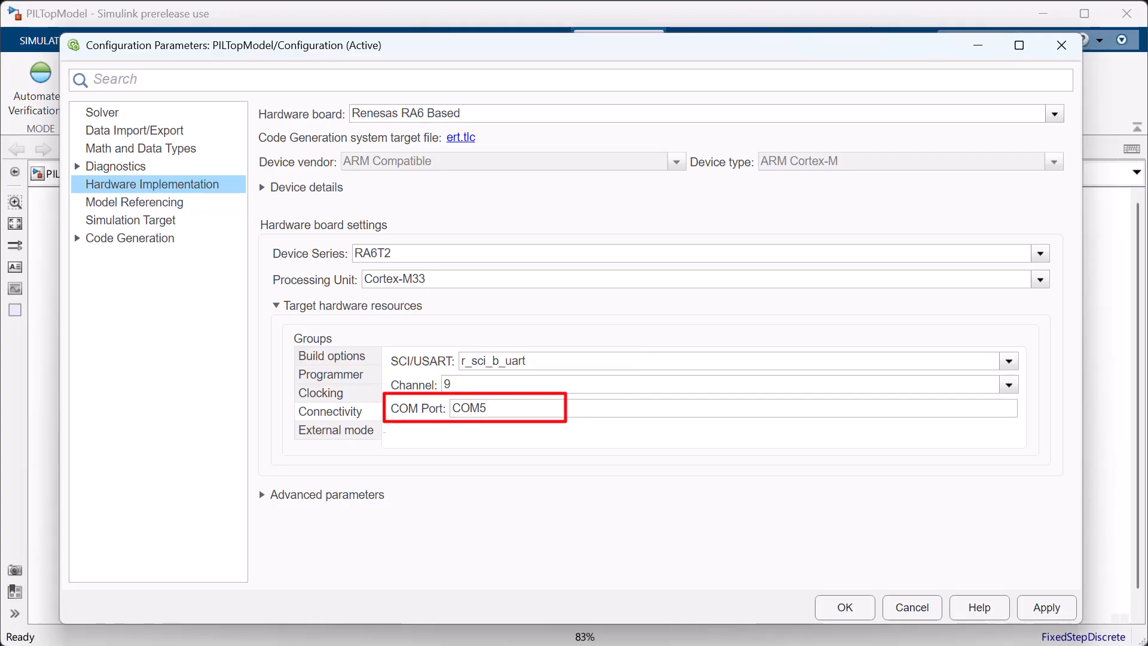
# Switch to Device Manager to look up the COM port assigned to the USB Serial Port.
pyautogui.press('super')
pyautogui.write('devi')
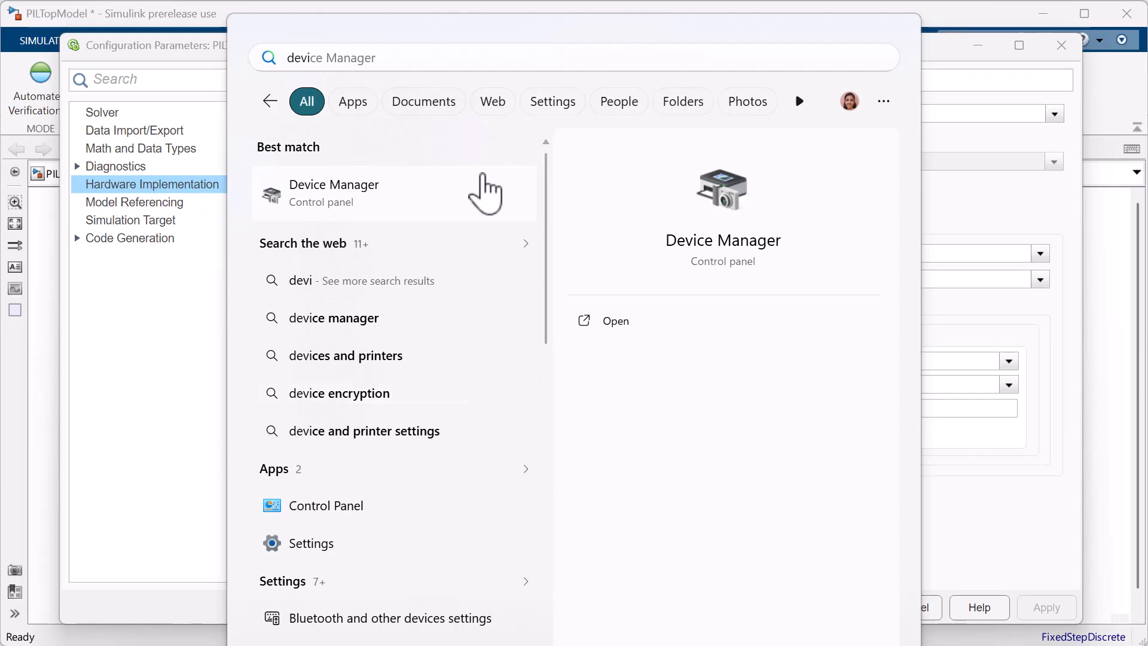
pyautogui.click(485, 192)
pyautogui.click(100, 382)
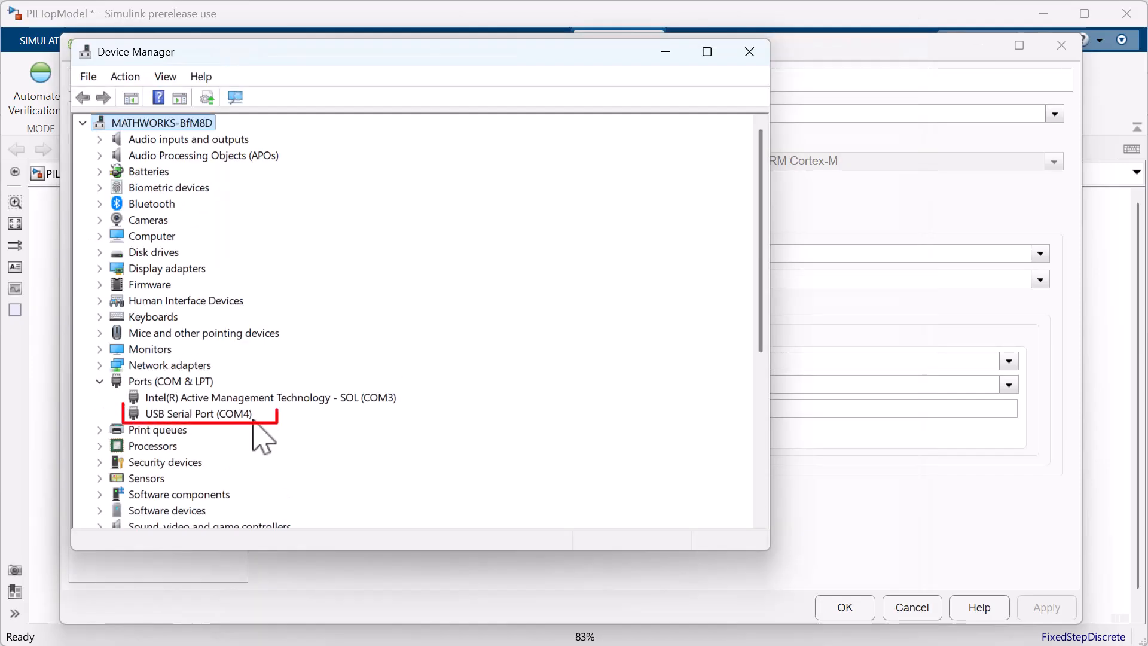
pyautogui.click(234, 416)
pyautogui.click(678, 53)
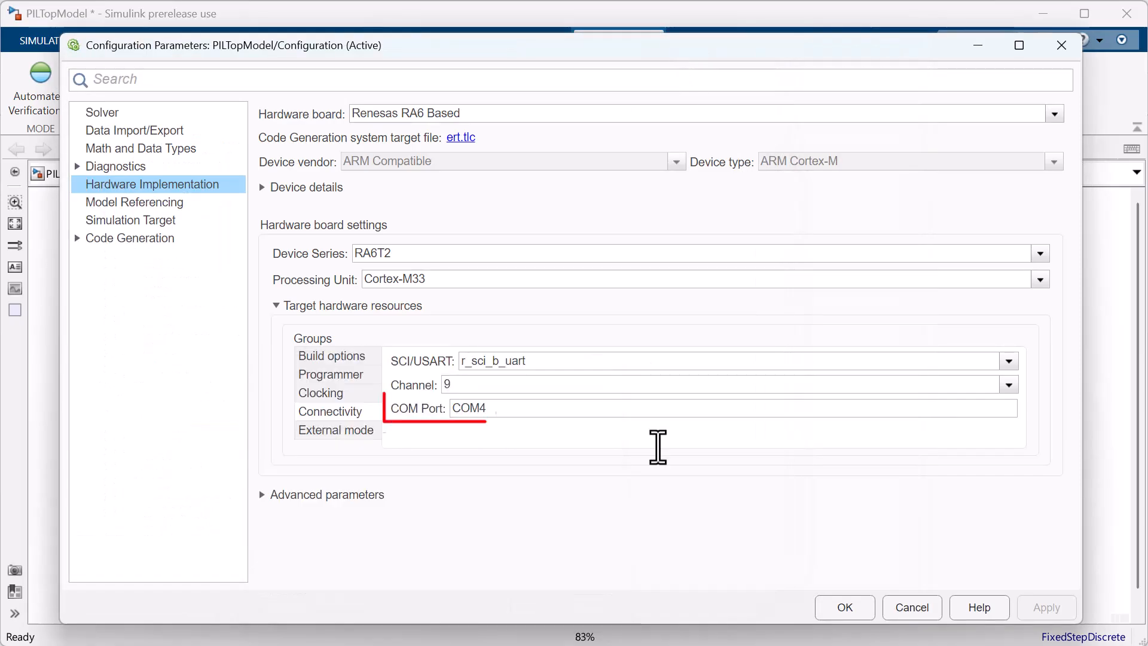
# Confirm the hardware configuration with COM4 as the COM port and run automated PIL verification on PILTopModel.
pyautogui.click(865, 607)
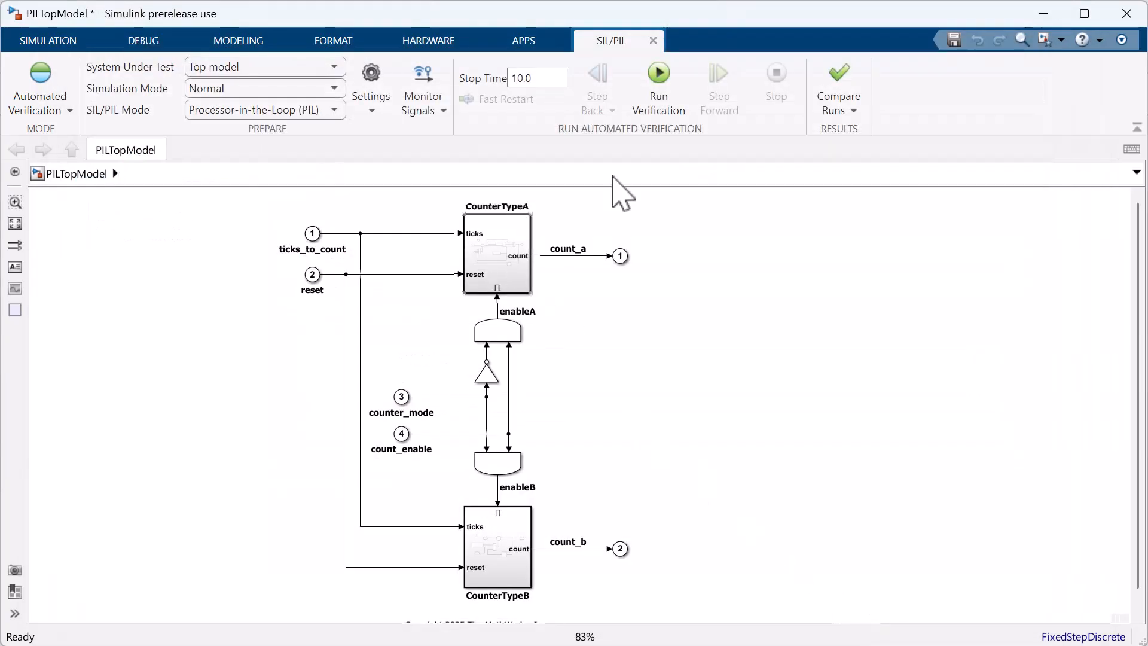
pyautogui.click(668, 106)
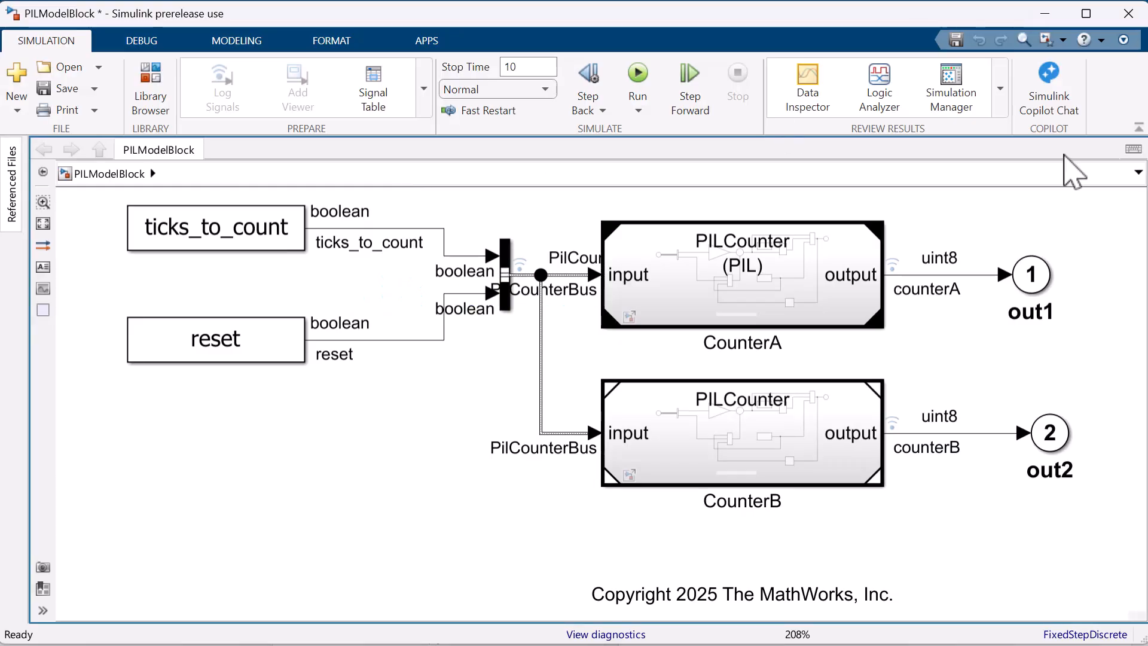
# Open the SIL/PIL Manager app for the PILModelBlock model.
pyautogui.click(437, 41)
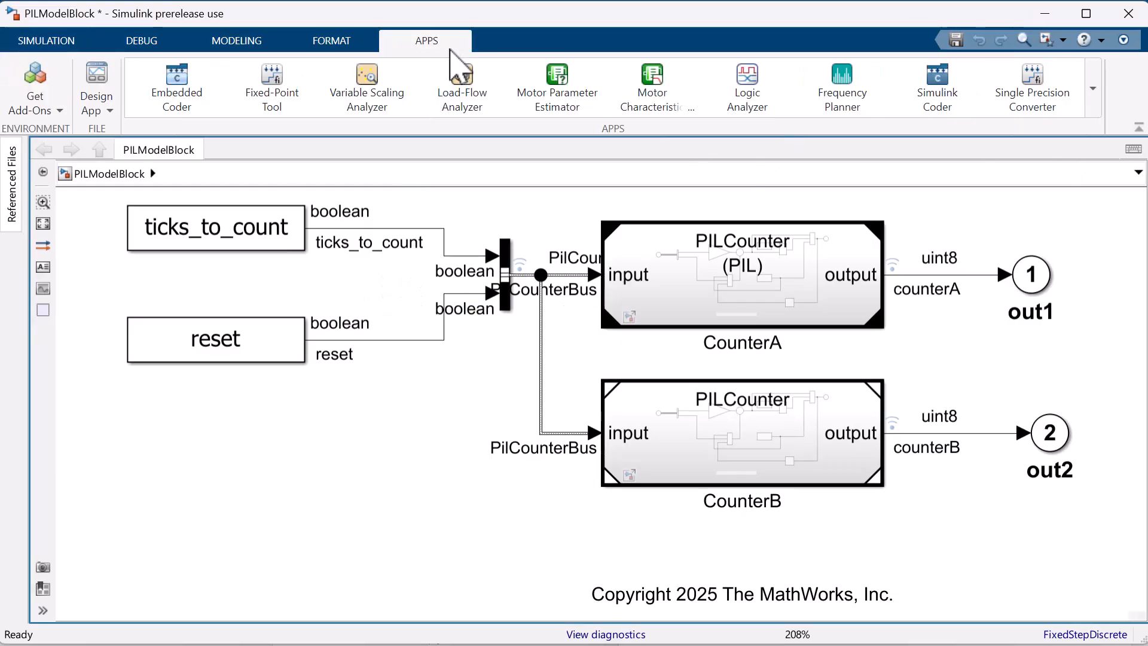
pyautogui.click(1092, 89)
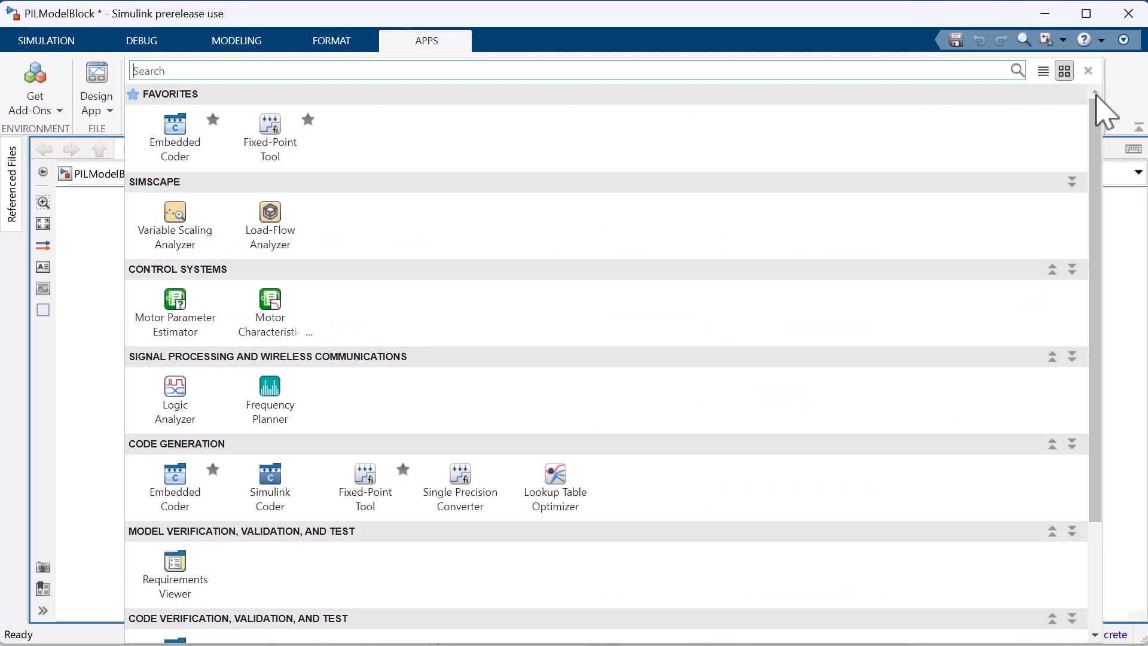
pyautogui.scroll(-3, 182, 526)
pyautogui.click(181, 513)
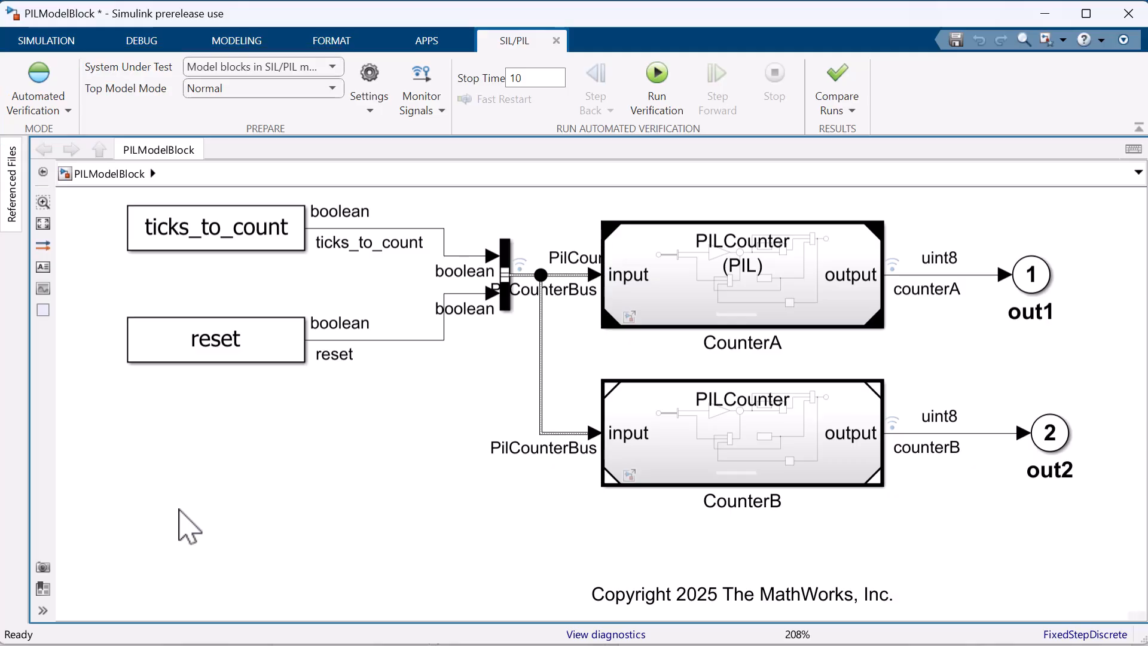
# Check the simulation modes of the CounterA and CounterB model reference blocks.
pyautogui.click(661, 299)
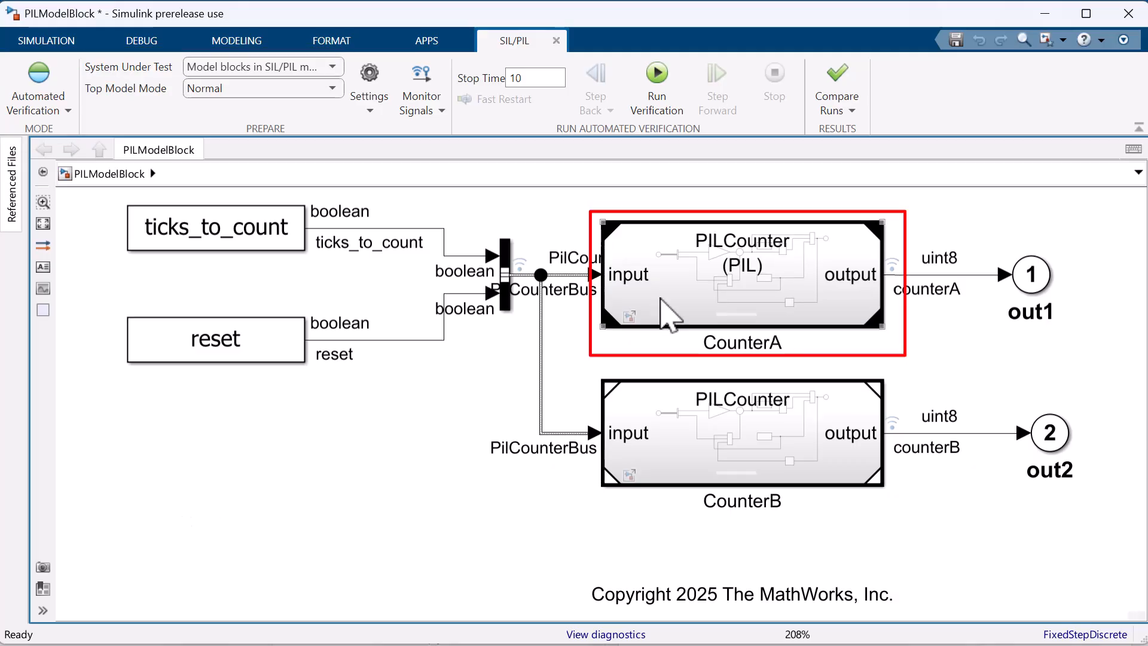
pyautogui.rightClick(660, 299)
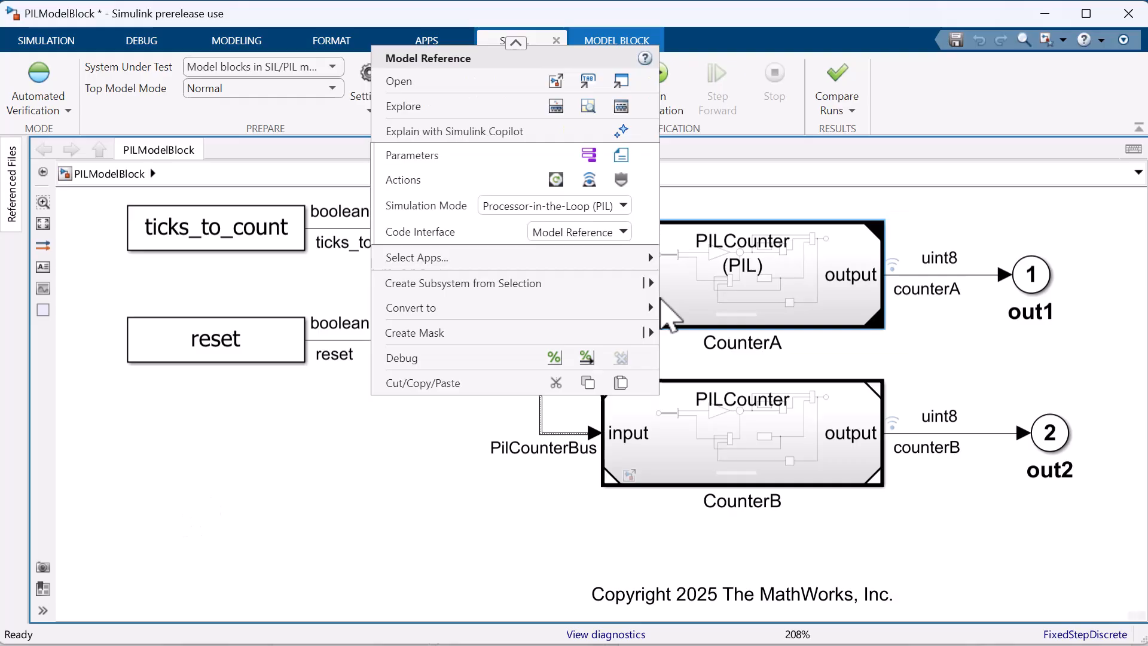
pyautogui.click(676, 428)
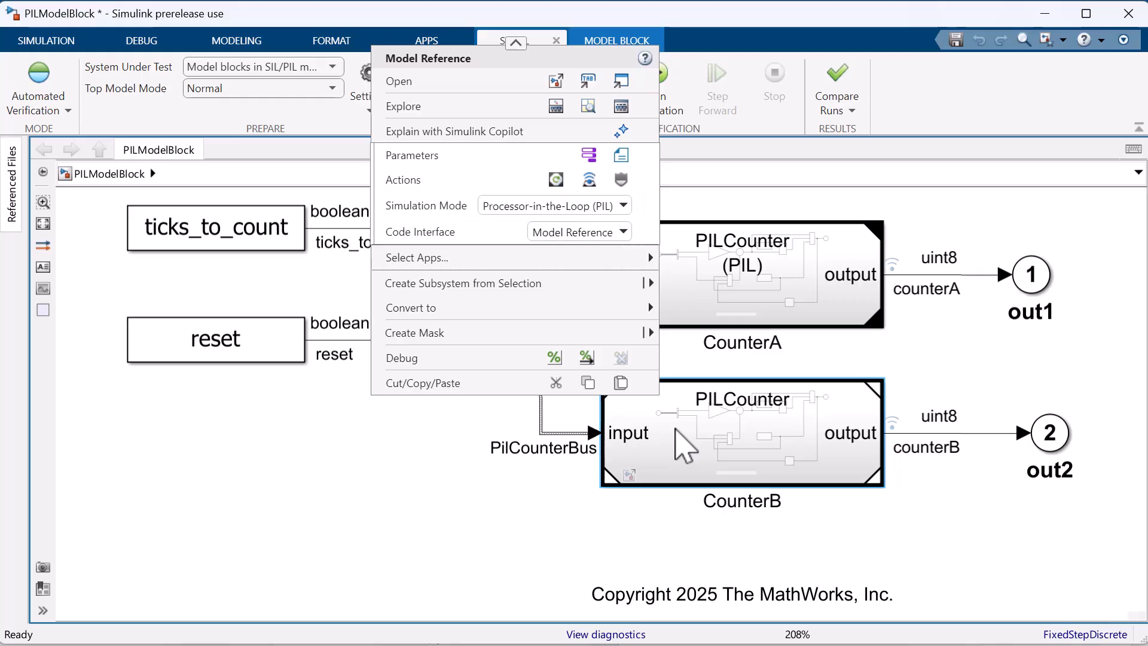
pyautogui.rightClick(676, 429)
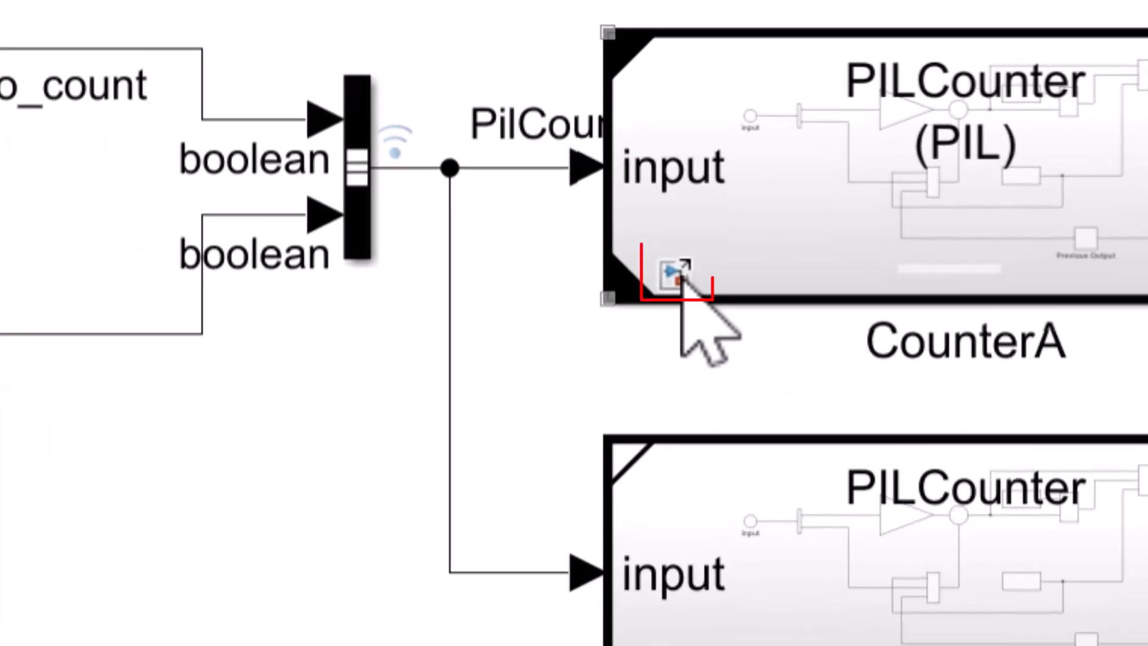
pyautogui.click(681, 281)
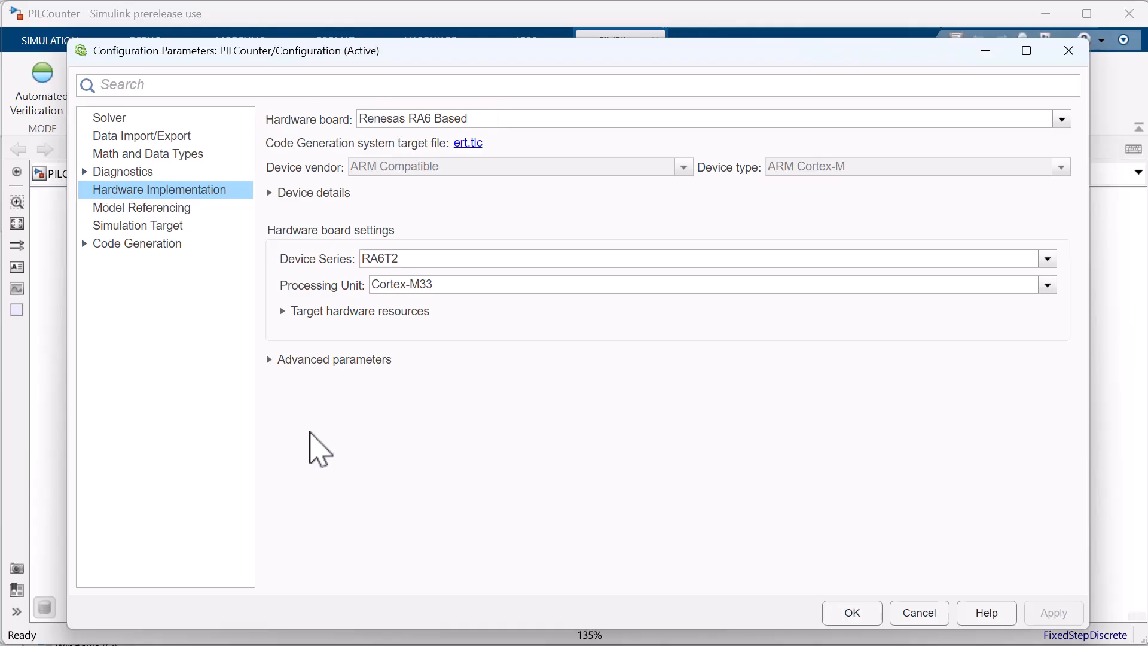
# Review PILCounter's target hardware build options and connectivity settings, and close the configuration by accepting it.
pyautogui.click(291, 319)
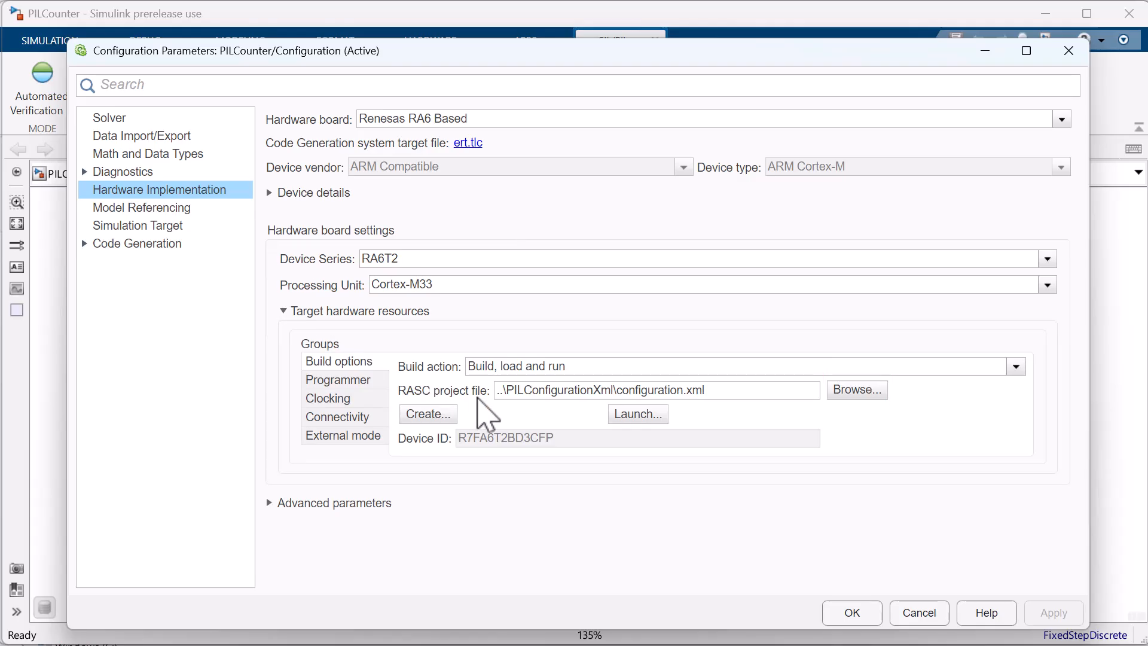
pyautogui.click(330, 418)
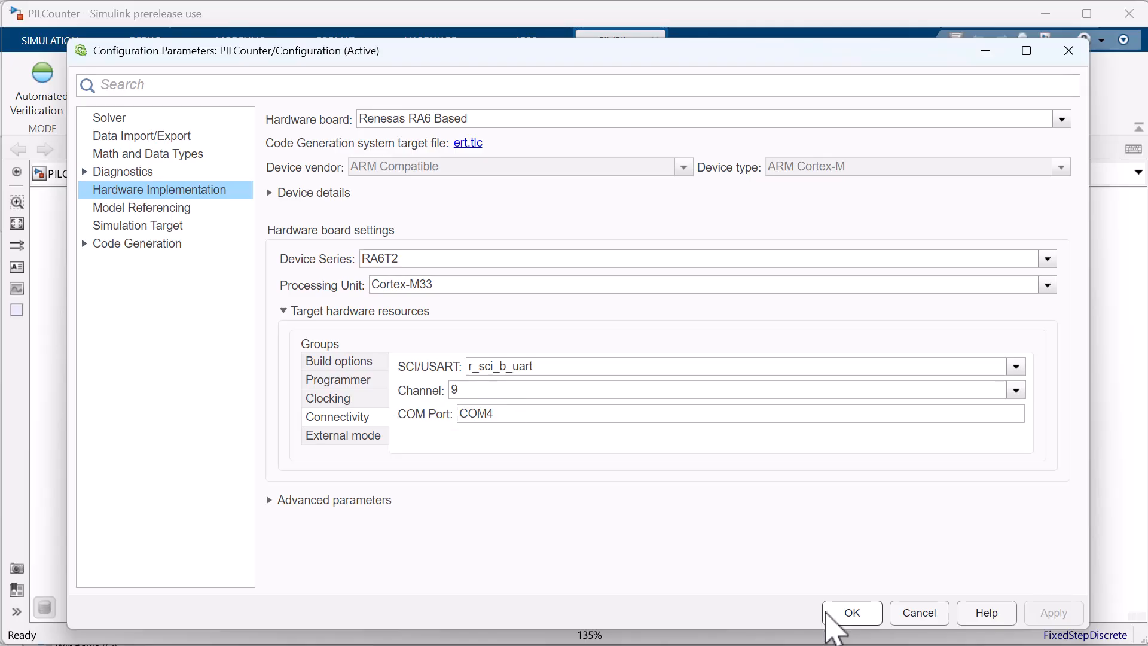
pyautogui.click(849, 614)
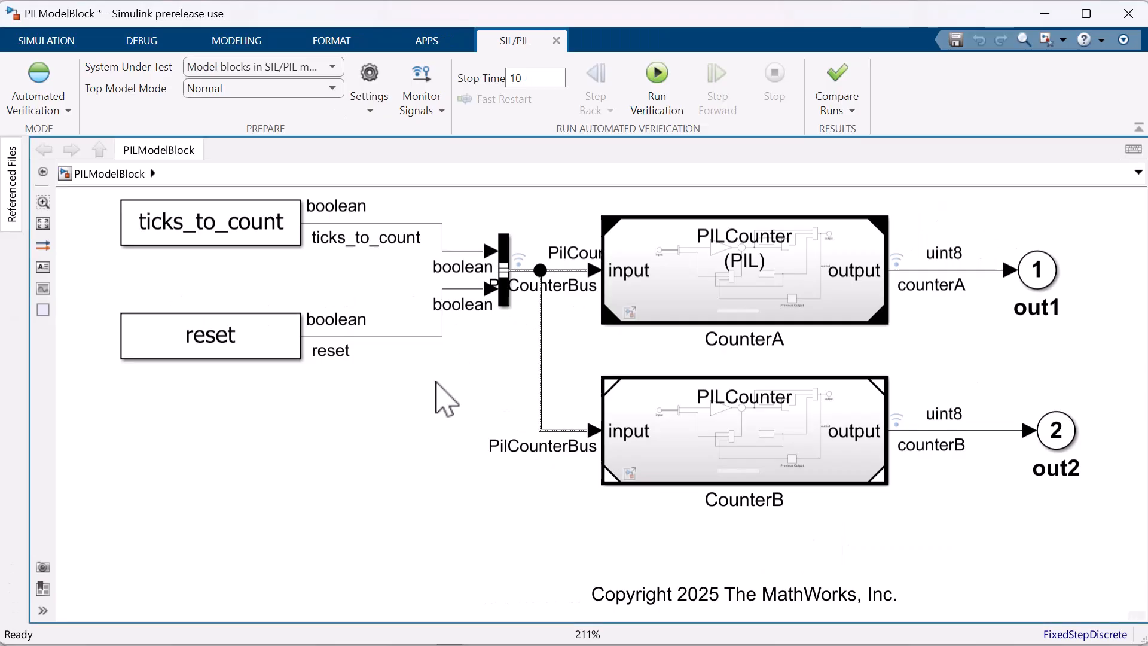
# Update the PILModelBlock diagram and check the Task Profiling option in the SIL/PIL settings.
pyautogui.hotkey('ctrl', 't')
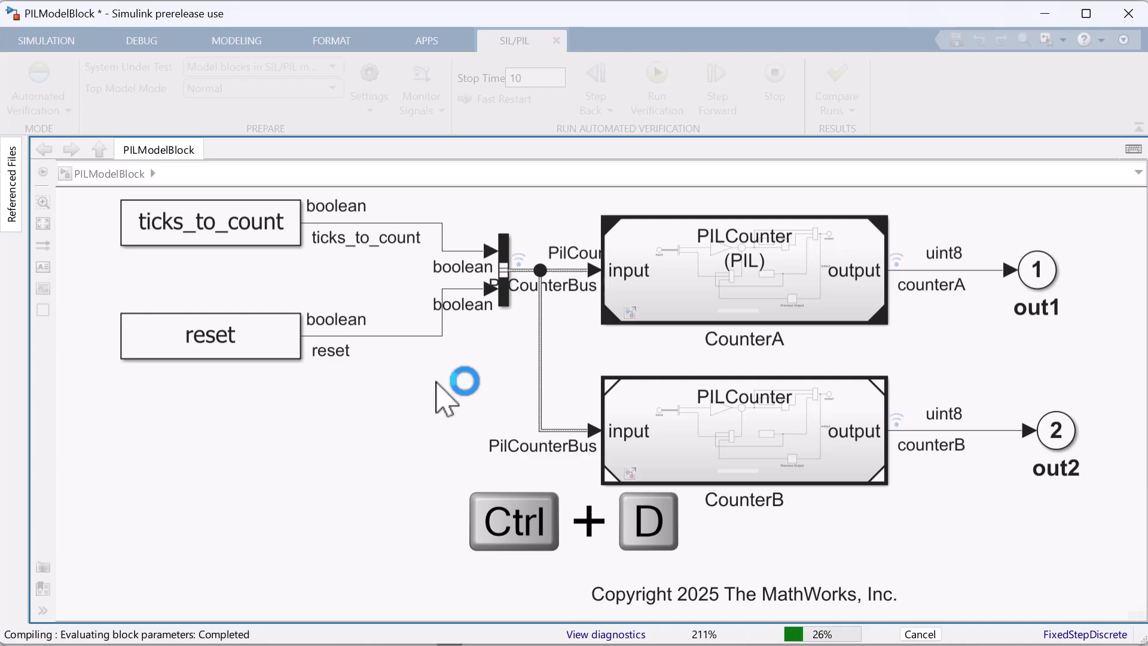
pyautogui.click(370, 112)
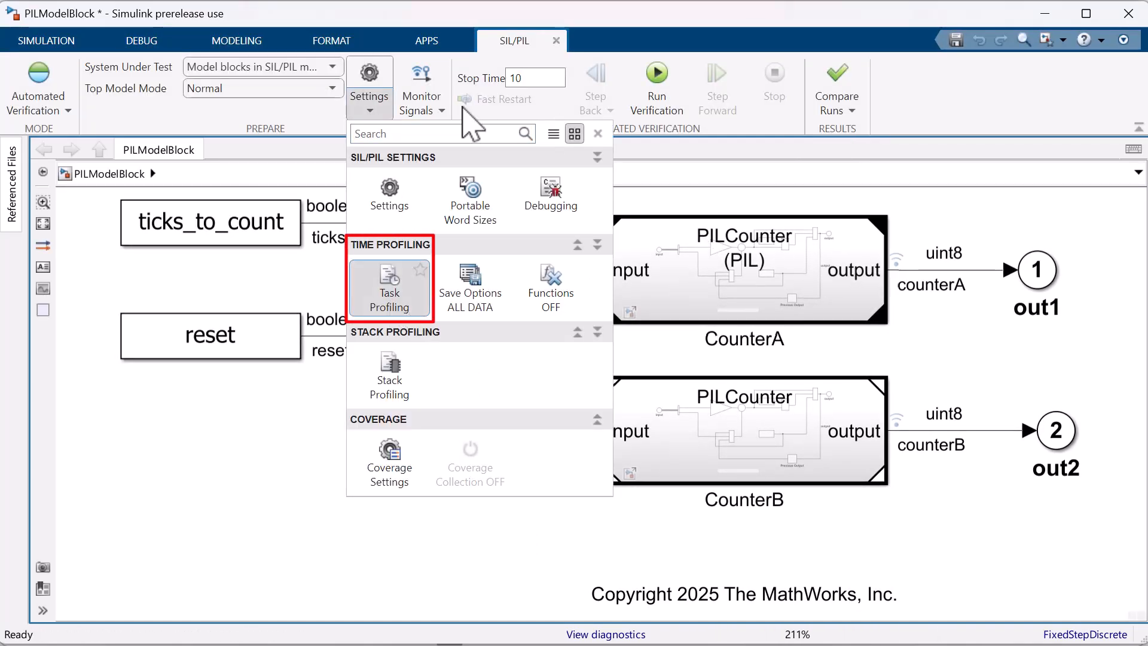
pyautogui.click(371, 113)
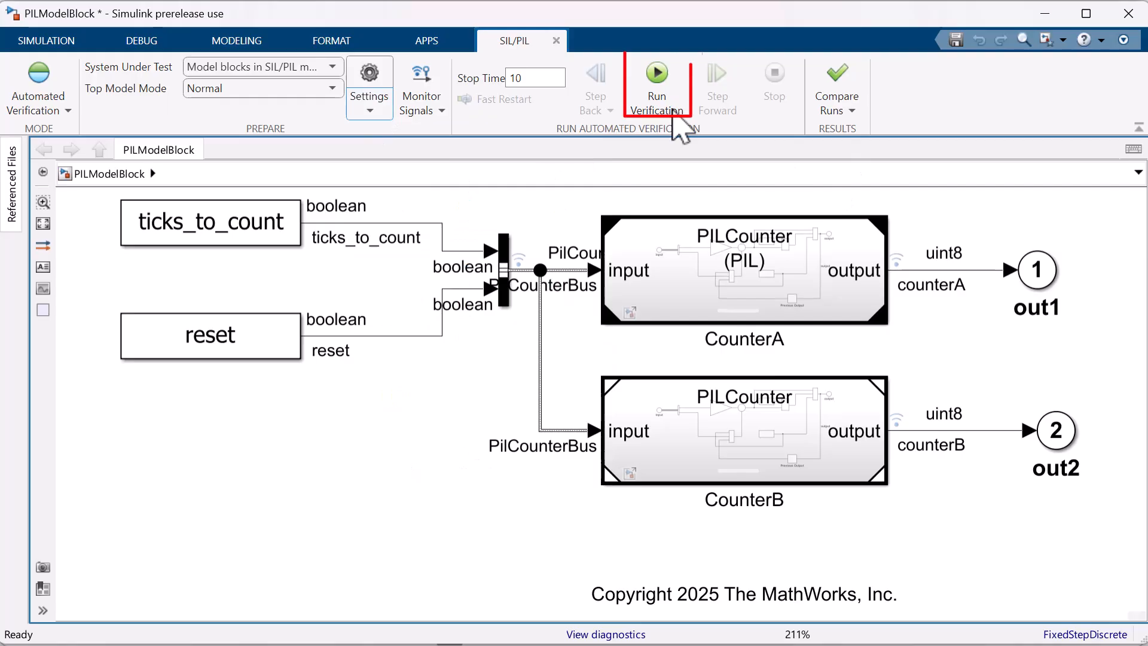
# Run automated verification on PILModelBlock and examine the profiled code sections in the Code Execution Profiling Report.
pyautogui.click(657, 90)
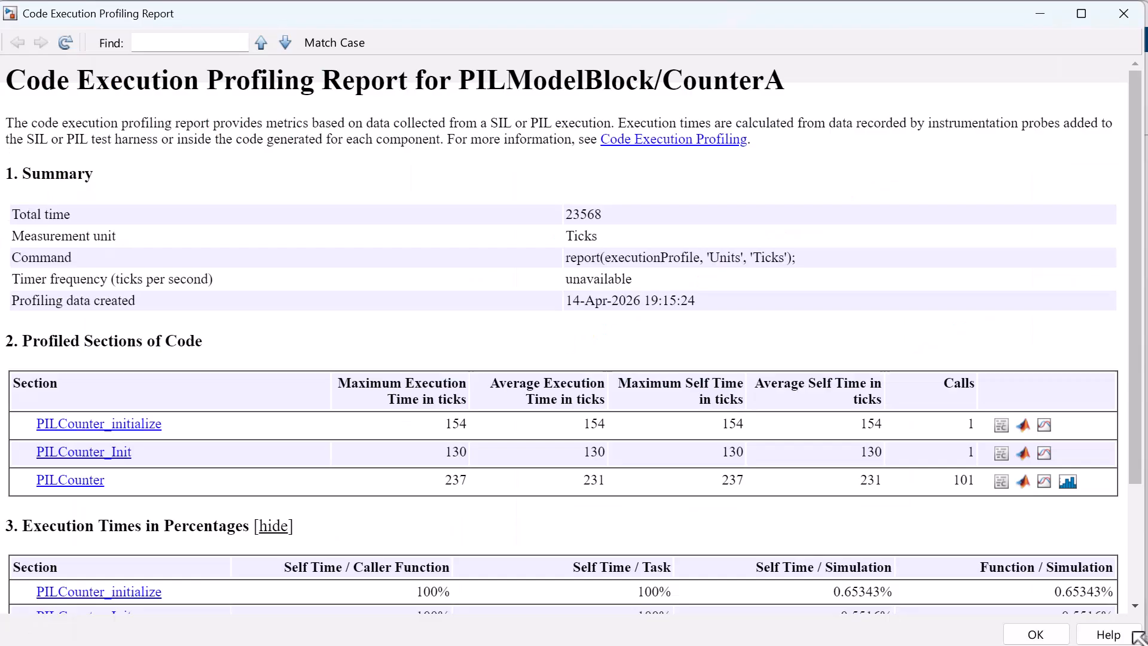
pyautogui.scroll(-3, 1060, 478)
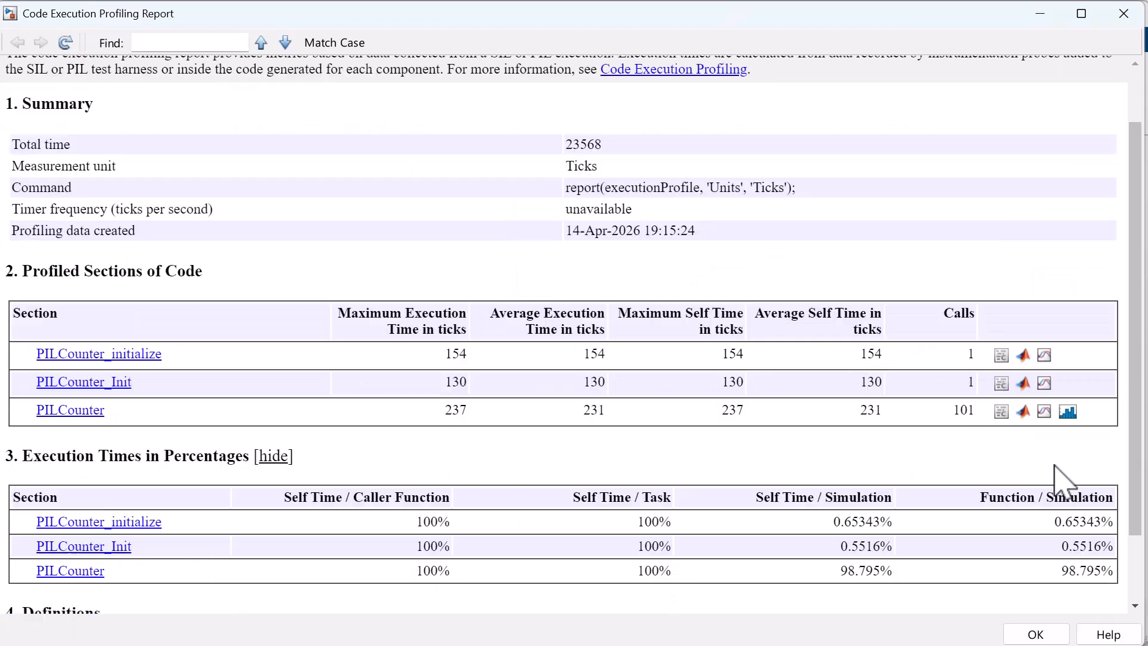